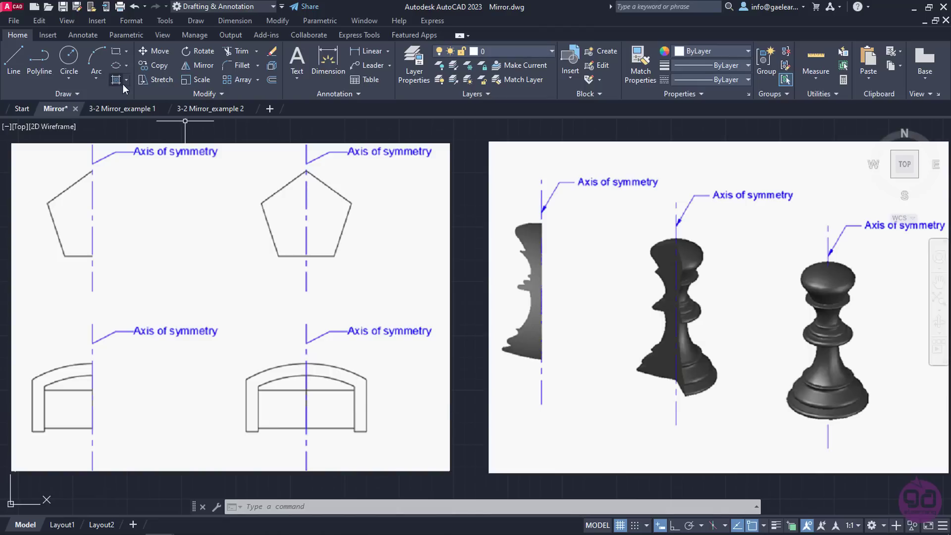
Switch to the '3-2 Mirror_example 1' drawing tab.
{"action": "left_click", "coordinate": [123, 108]}
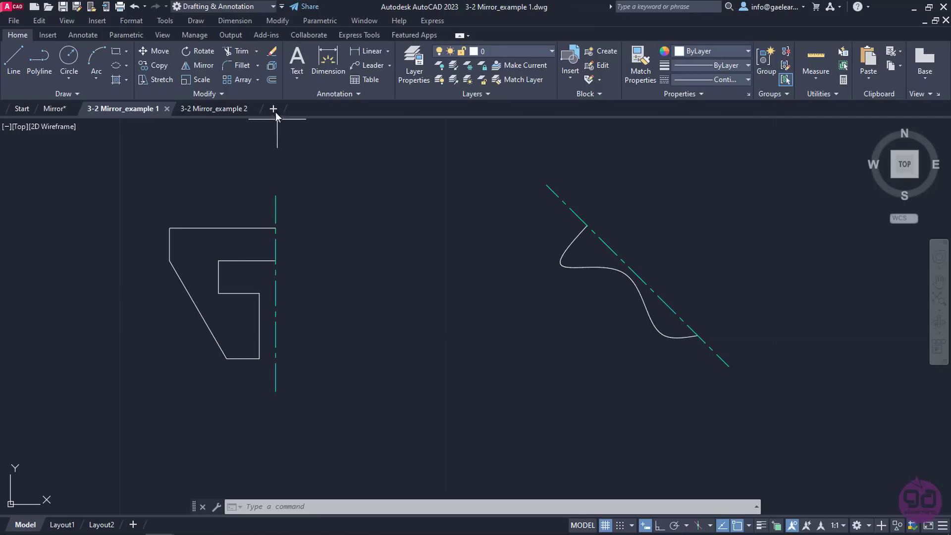
Mirror the left half-profile across its vertical axis, from bottom to top endpoint, keeping the original.
{"action": "left_click", "coordinate": [278, 20]}
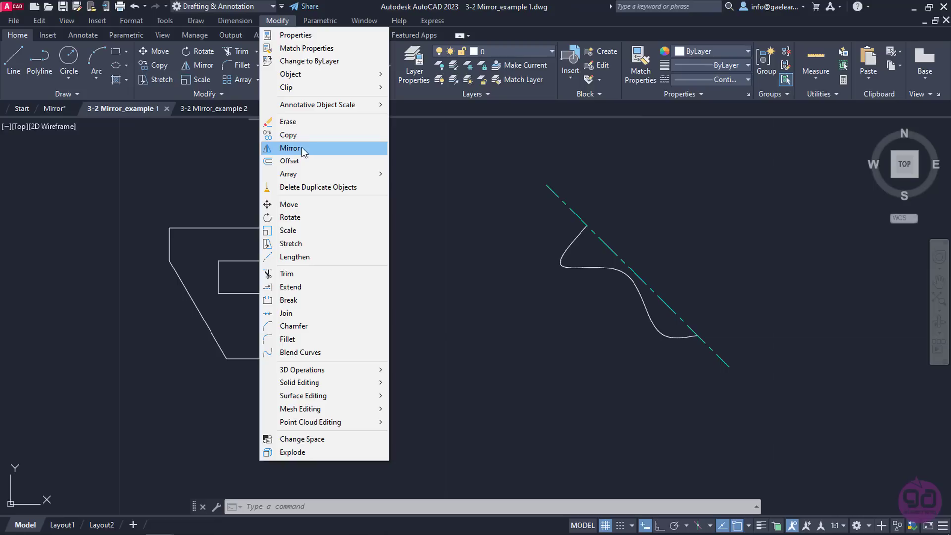
{"action": "key", "text": "Escape"}
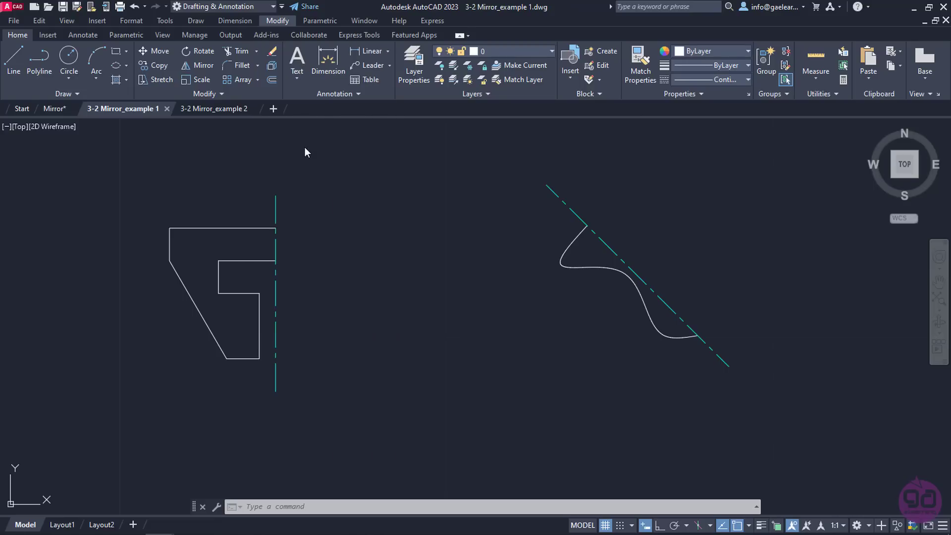
{"action": "left_click", "coordinate": [197, 67]}
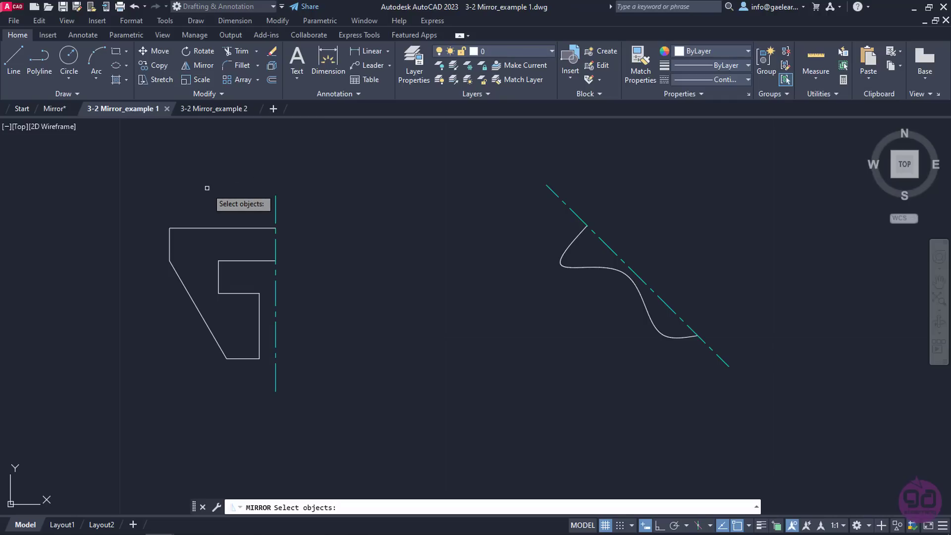
{"action": "left_click", "coordinate": [202, 227]}
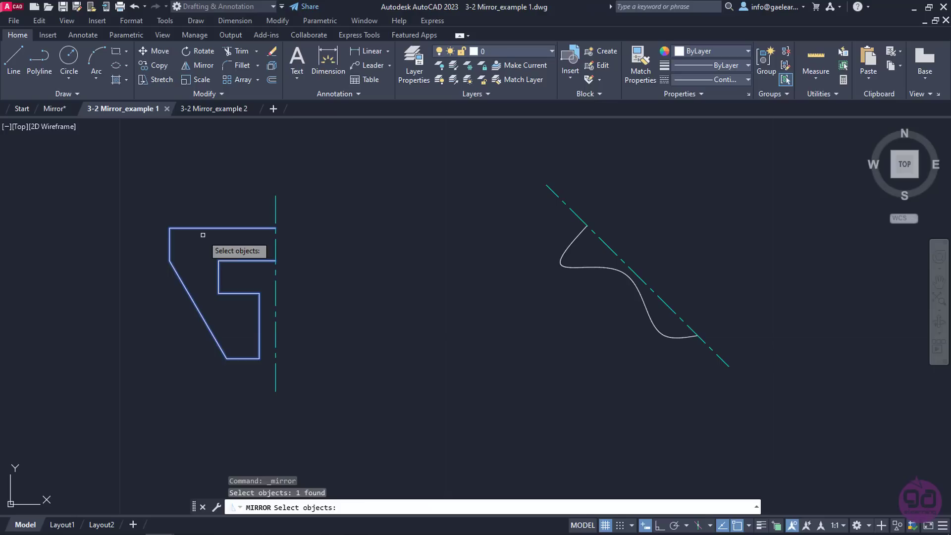
{"action": "key", "text": "Return"}
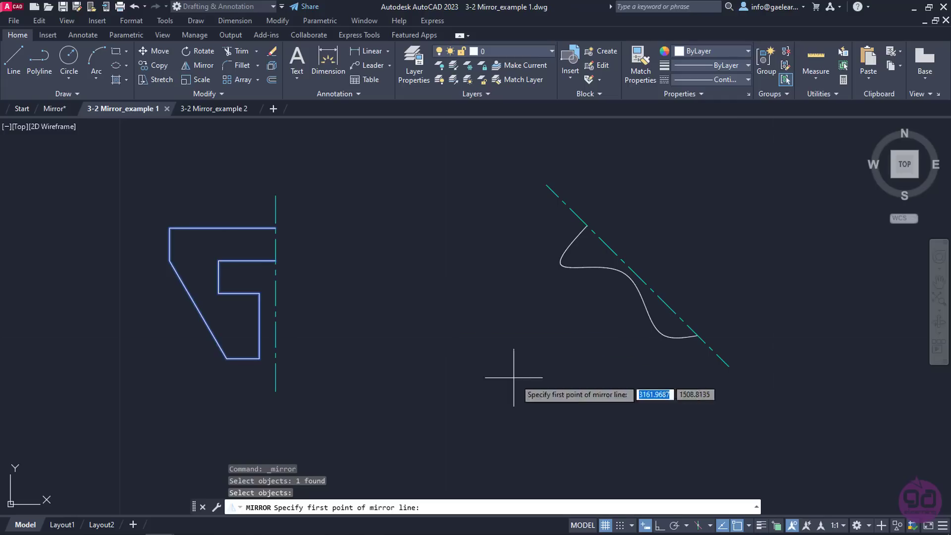
{"action": "left_click", "coordinate": [749, 525]}
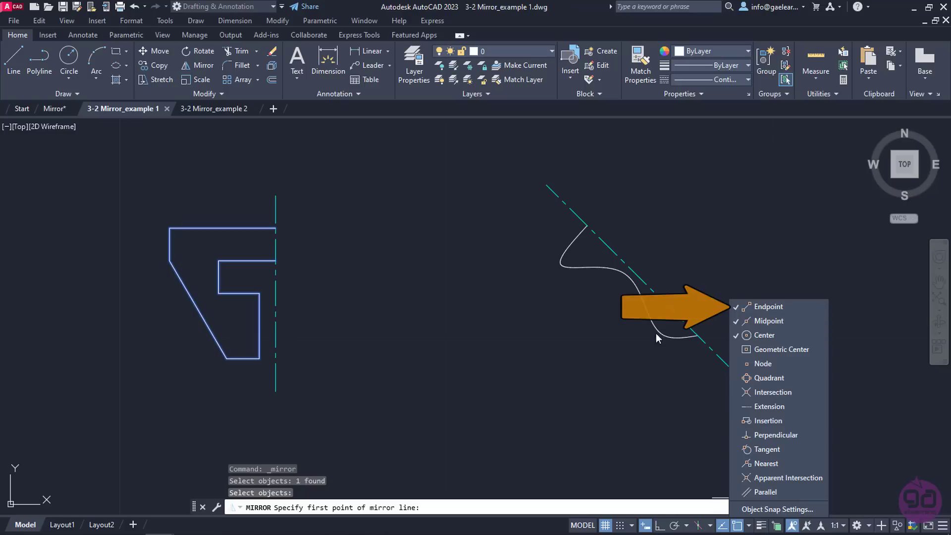
{"action": "left_click", "coordinate": [530, 384]}
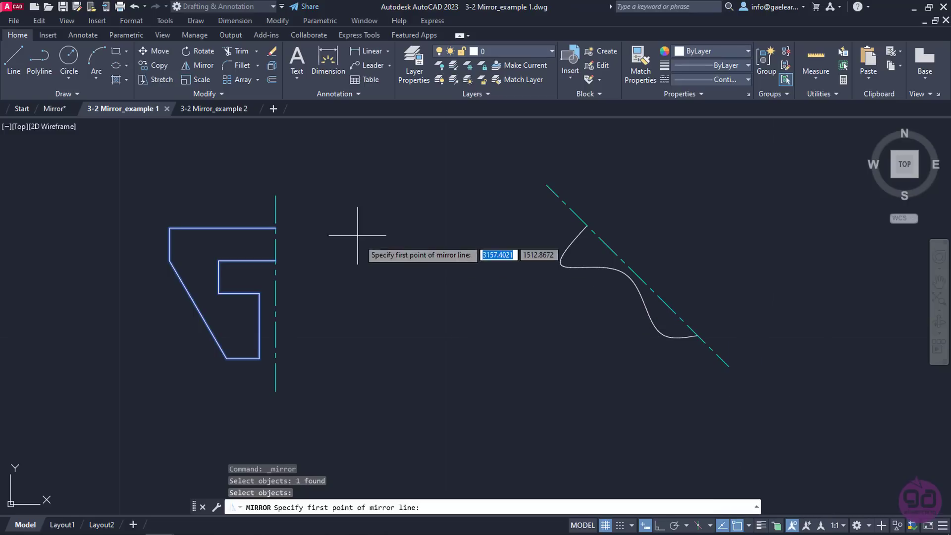
{"action": "left_click", "coordinate": [276, 390]}
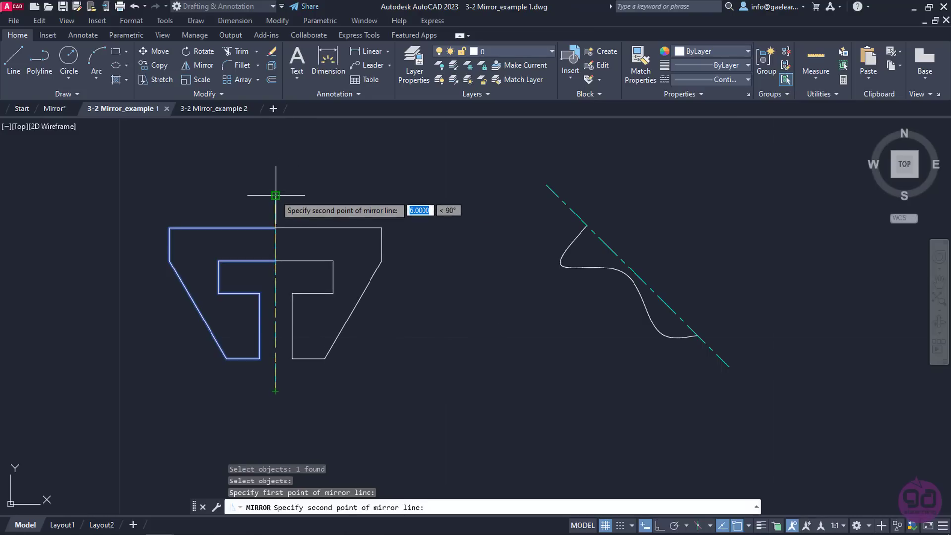
{"action": "left_click", "coordinate": [275, 195]}
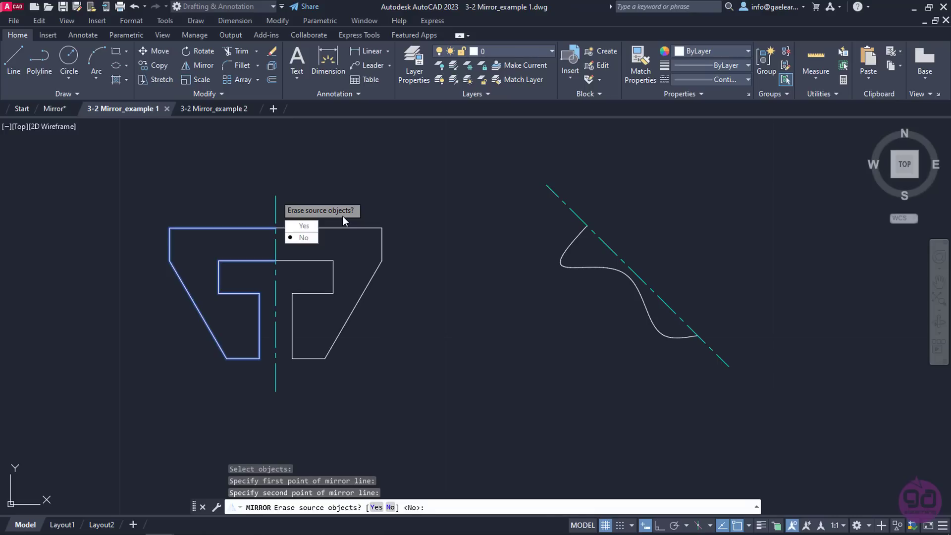
{"action": "left_click", "coordinate": [301, 239]}
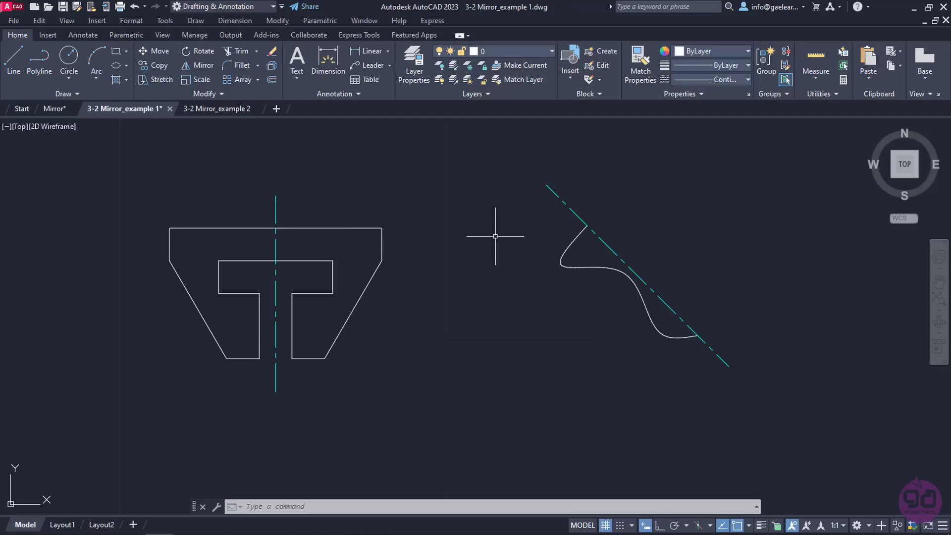
Mirror the wavy half-curve across the diagonal axis, from upper to lower end, keeping the original.
{"action": "left_click", "coordinate": [200, 65]}
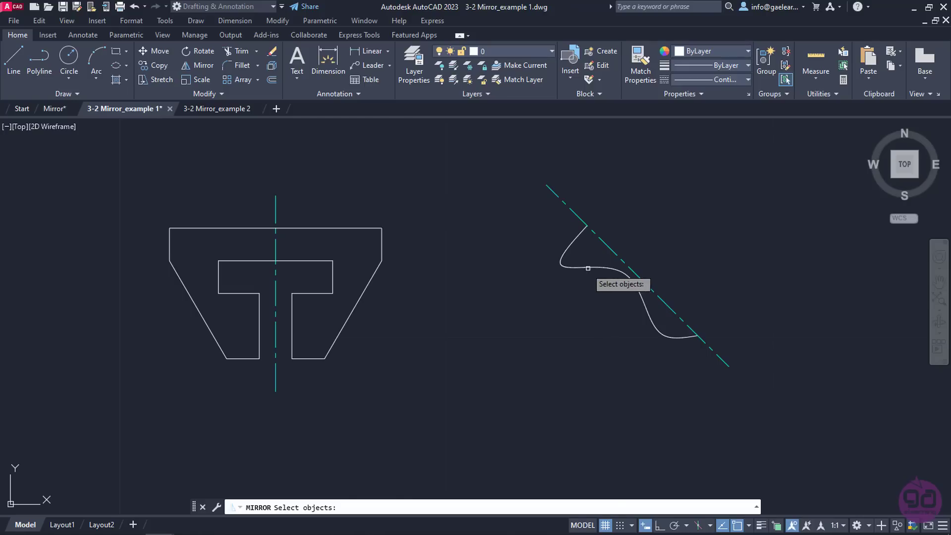
{"action": "left_click", "coordinate": [602, 266]}
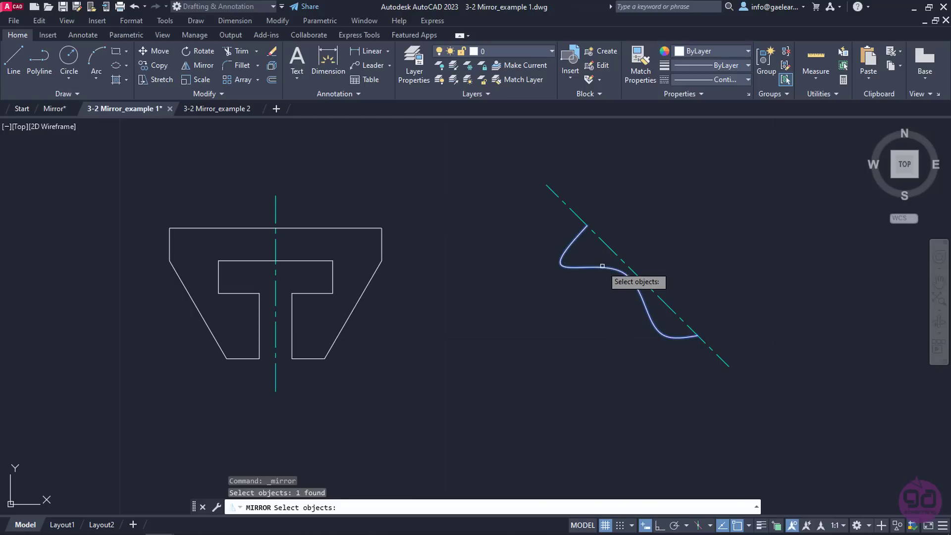
{"action": "key", "text": "Return"}
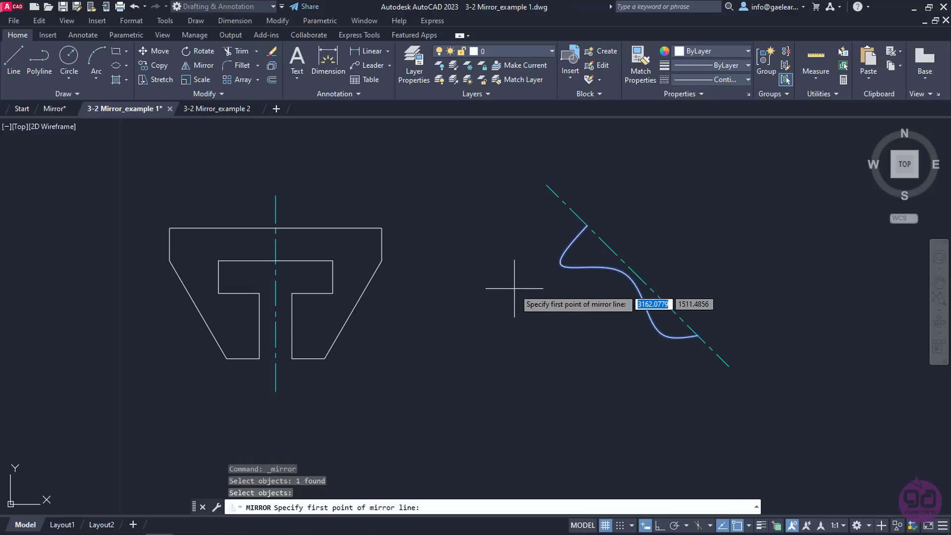
{"action": "left_click", "coordinate": [543, 185]}
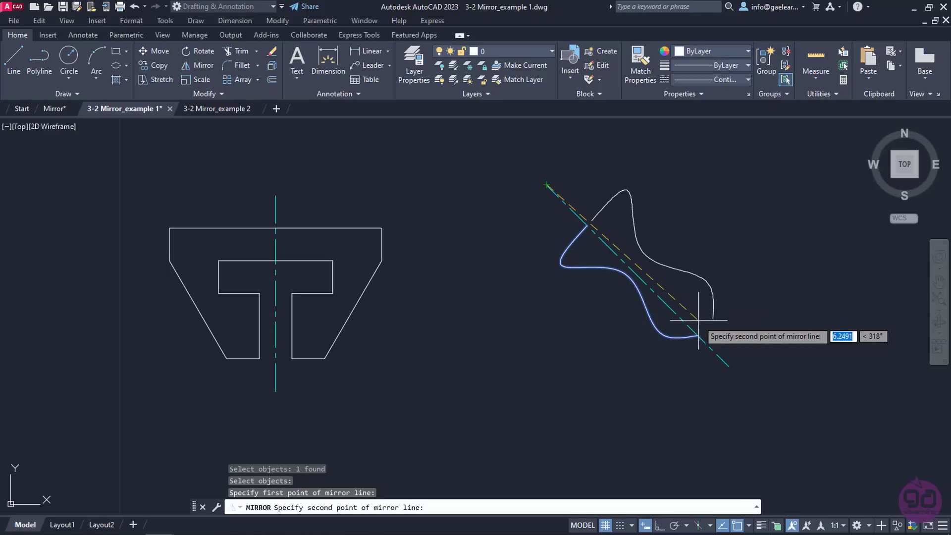
{"action": "left_click", "coordinate": [730, 365]}
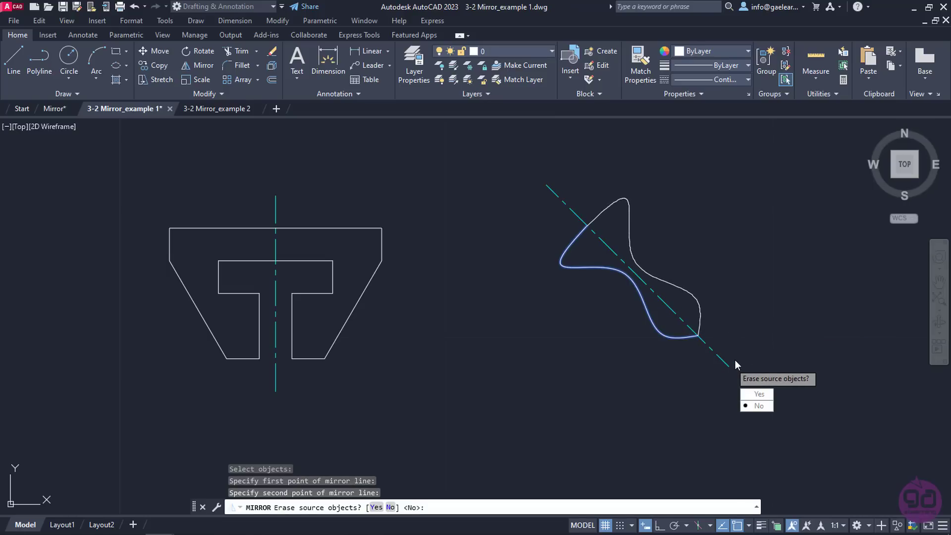
{"action": "left_click", "coordinate": [758, 406]}
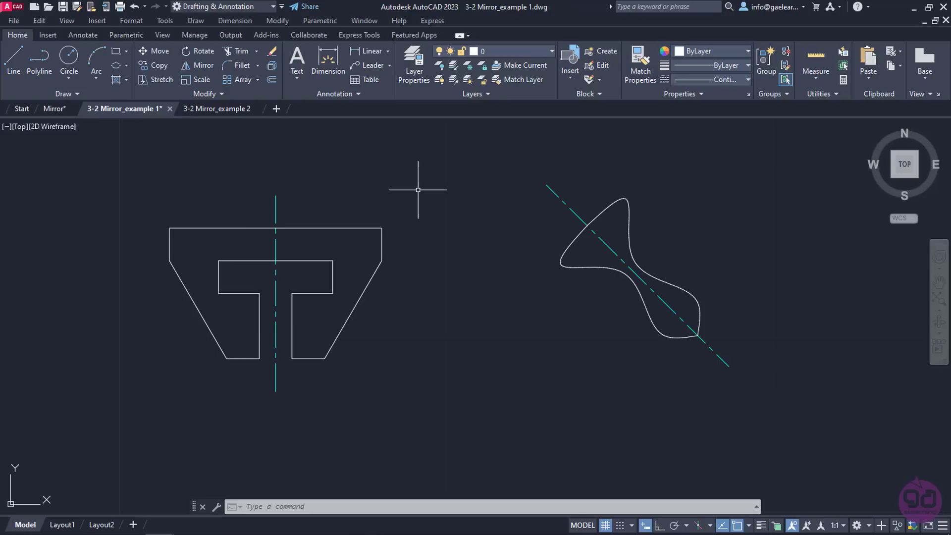
Switch to the '3-2 Mirror_example 2' room floor plan drawing.
{"action": "left_click", "coordinate": [240, 113]}
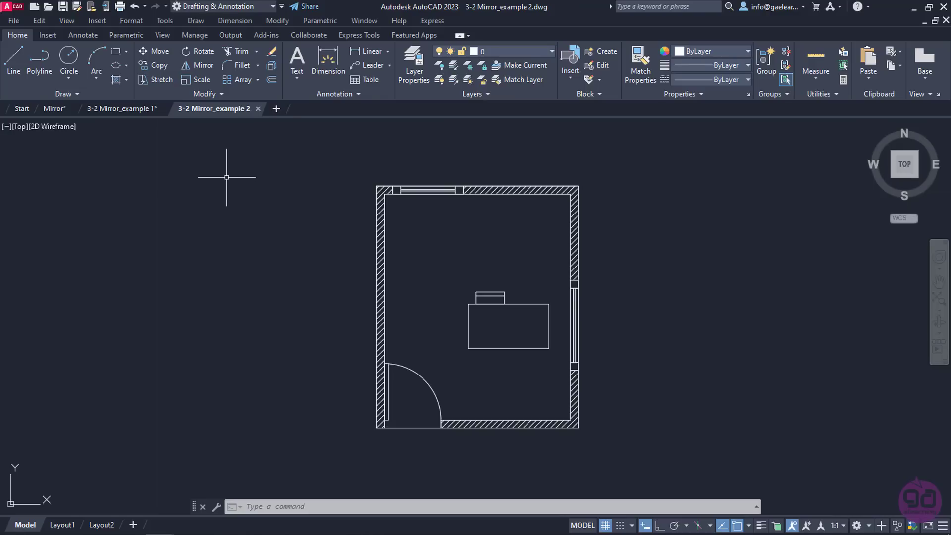
Mirror the chair across a vertical line from the table's top-edge midpoint, keeping the original.
{"action": "left_click", "coordinate": [197, 68]}
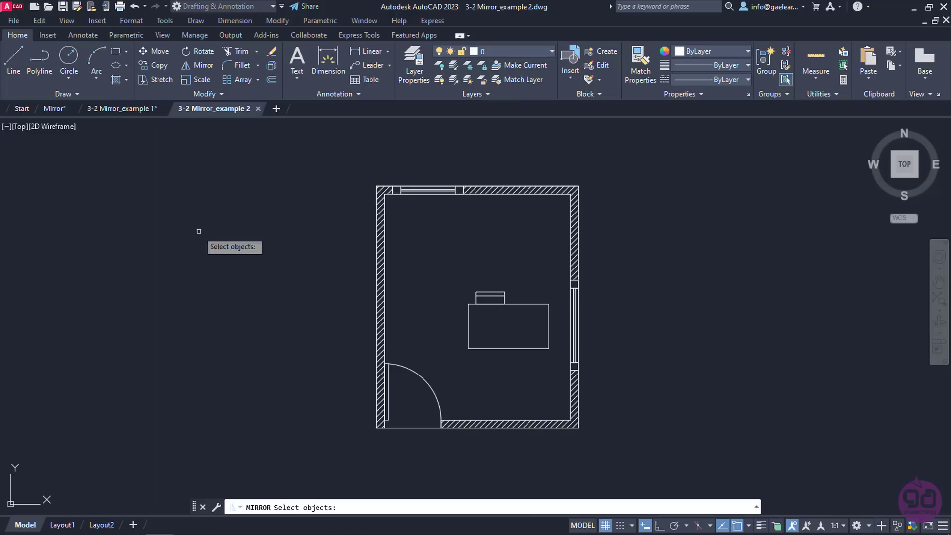
{"action": "left_click", "coordinate": [479, 273]}
{"action": "left_click", "coordinate": [510, 309]}
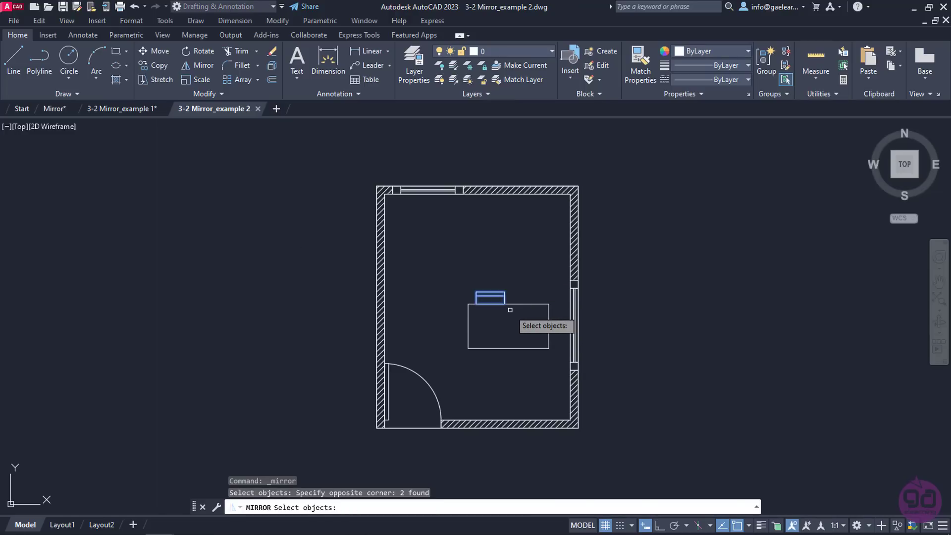
{"action": "key", "text": "Return"}
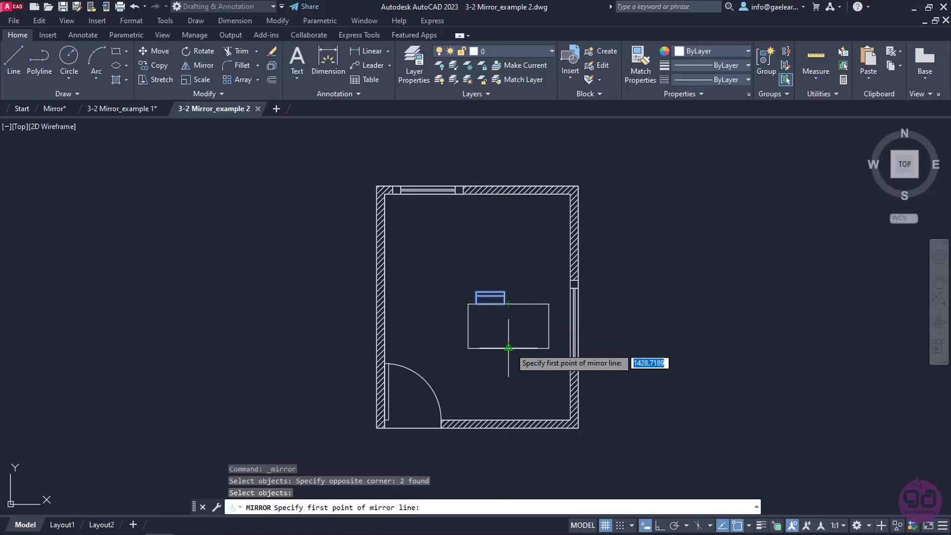
{"action": "left_click", "coordinate": [750, 525]}
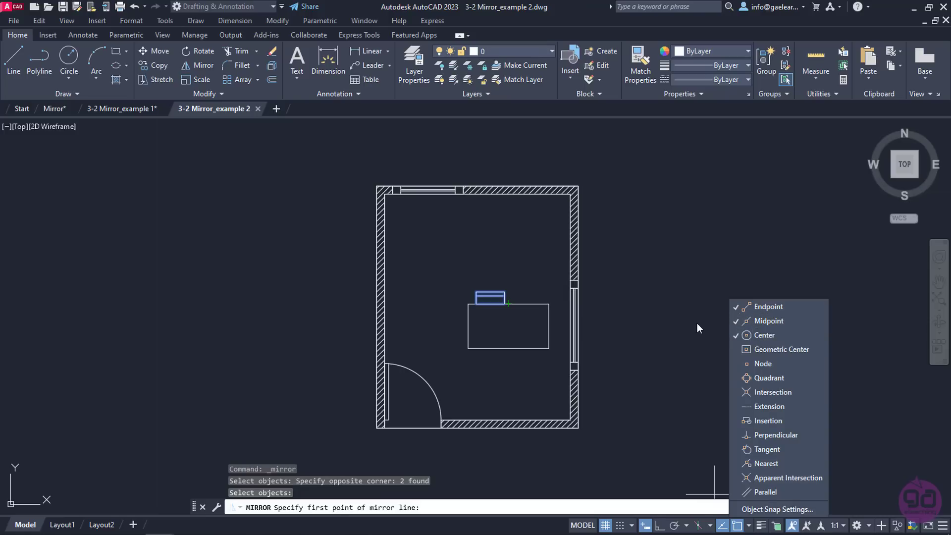
{"action": "left_click", "coordinate": [504, 303]}
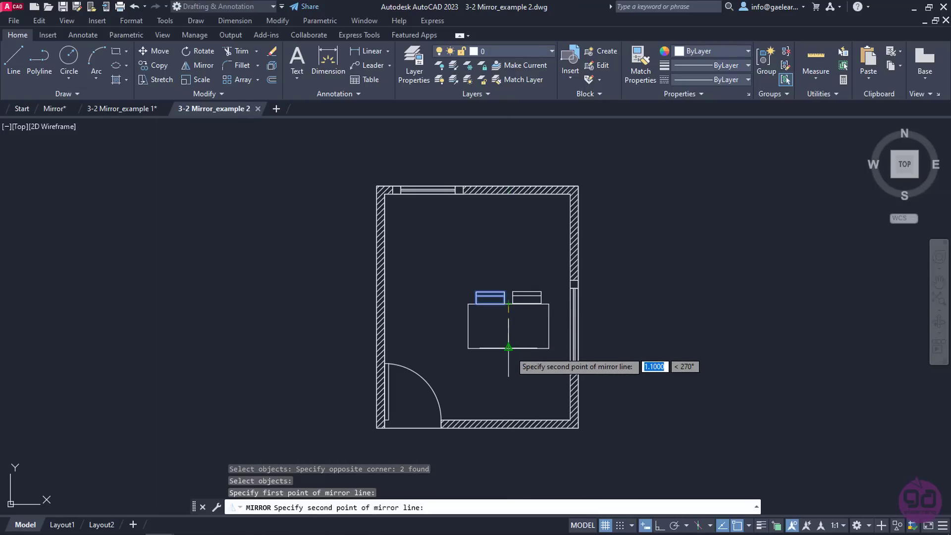
{"action": "left_click", "coordinate": [508, 339]}
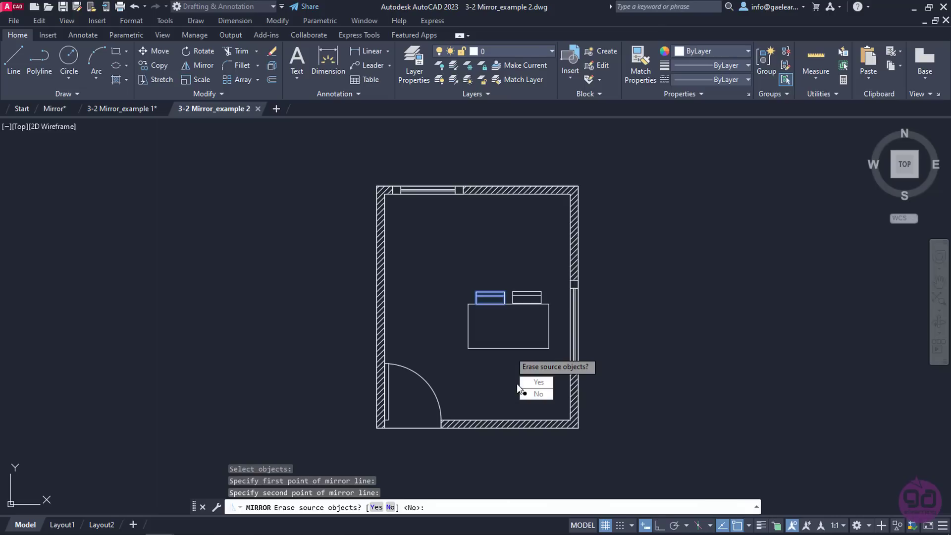
{"action": "left_click", "coordinate": [536, 394]}
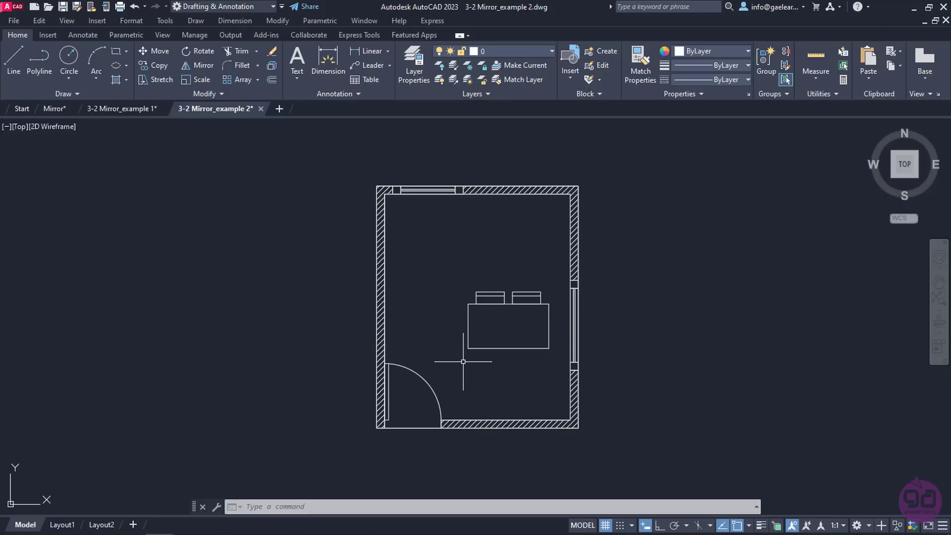
Mirror both chairs with MI across the table's right-to-left edge midpoints, keeping the originals.
{"action": "type", "text": "mi"}
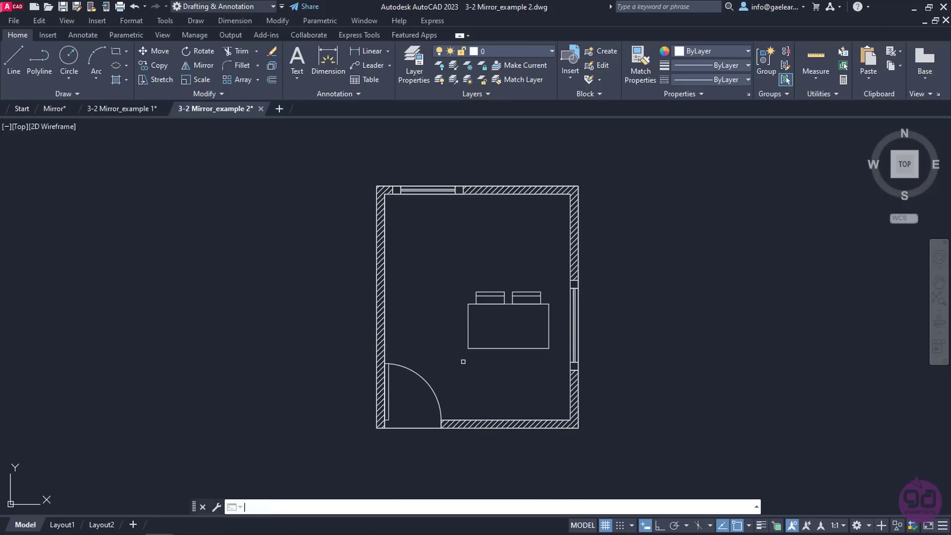
{"action": "key", "text": "Return"}
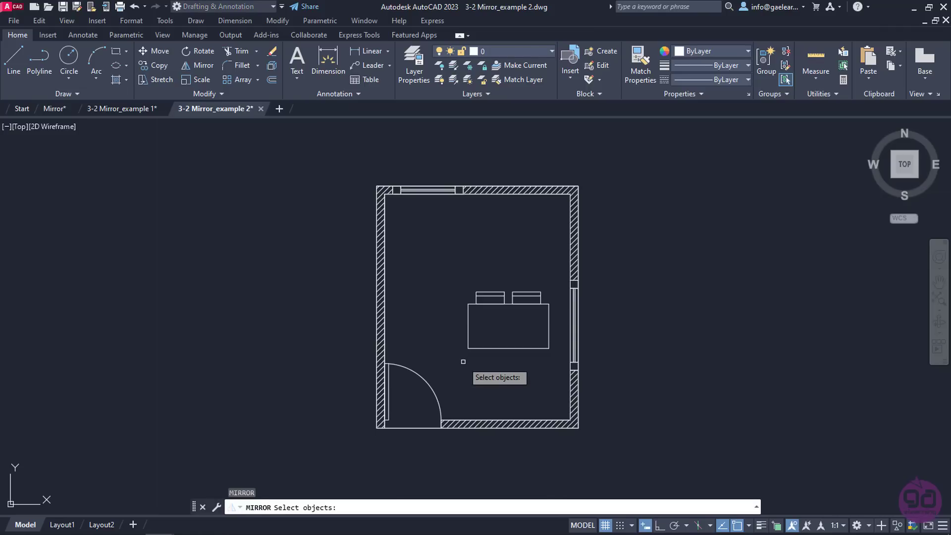
{"action": "left_click", "coordinate": [467, 273]}
{"action": "left_click", "coordinate": [550, 310]}
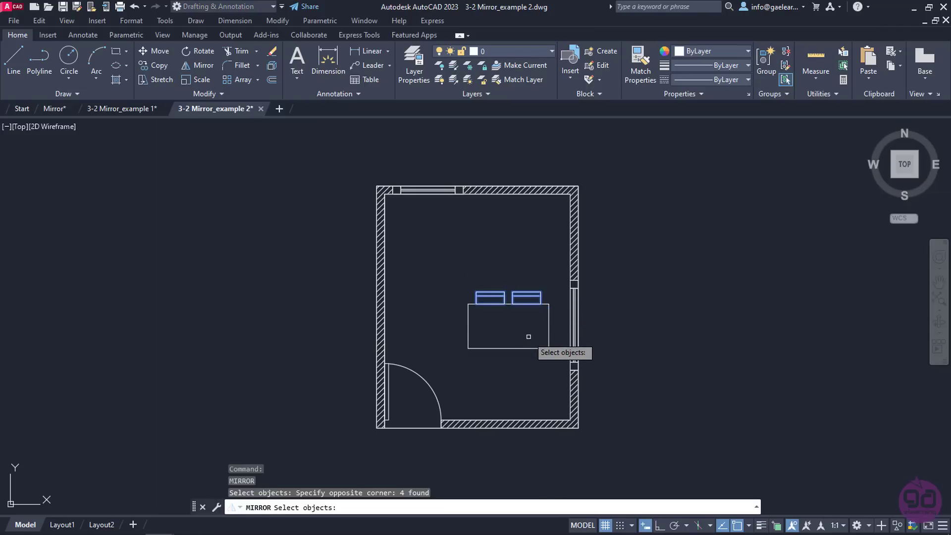
{"action": "key", "text": "Return"}
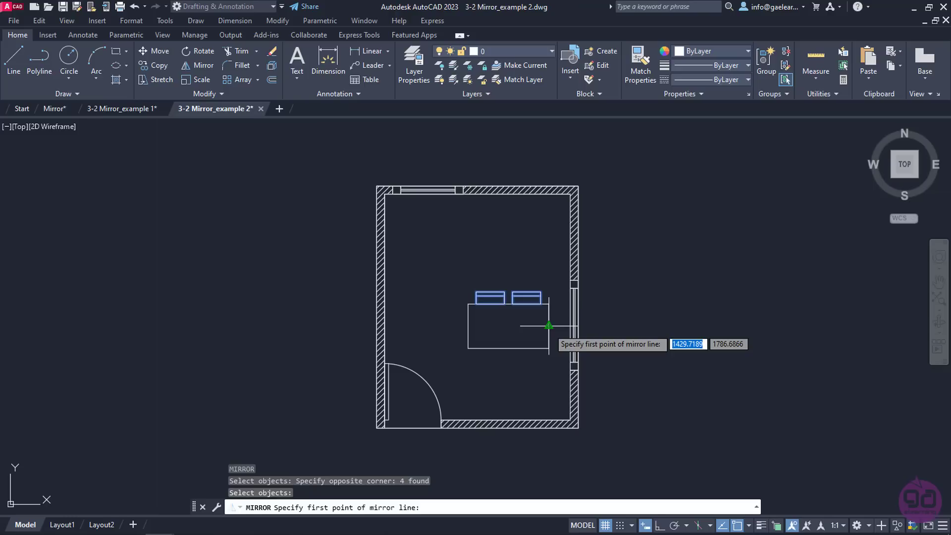
{"action": "left_click", "coordinate": [549, 325]}
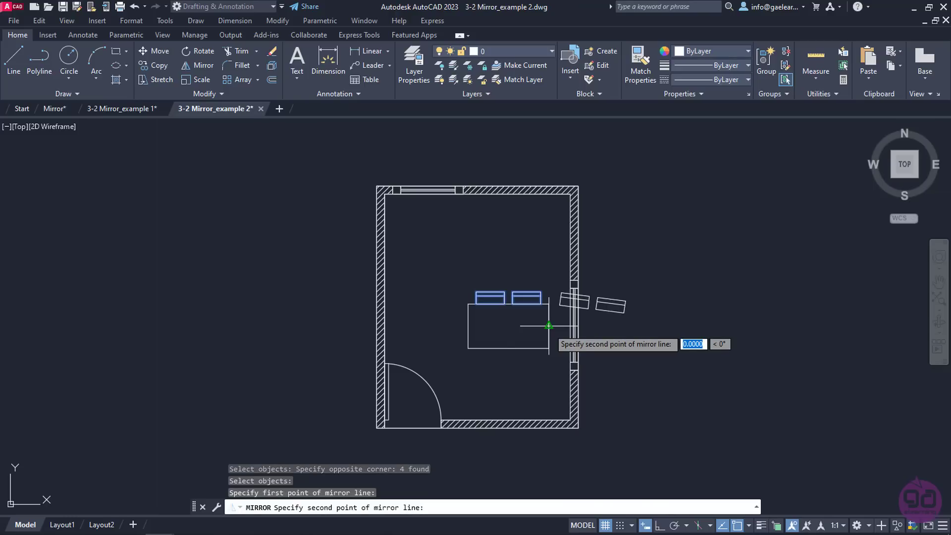
{"action": "left_click", "coordinate": [468, 326]}
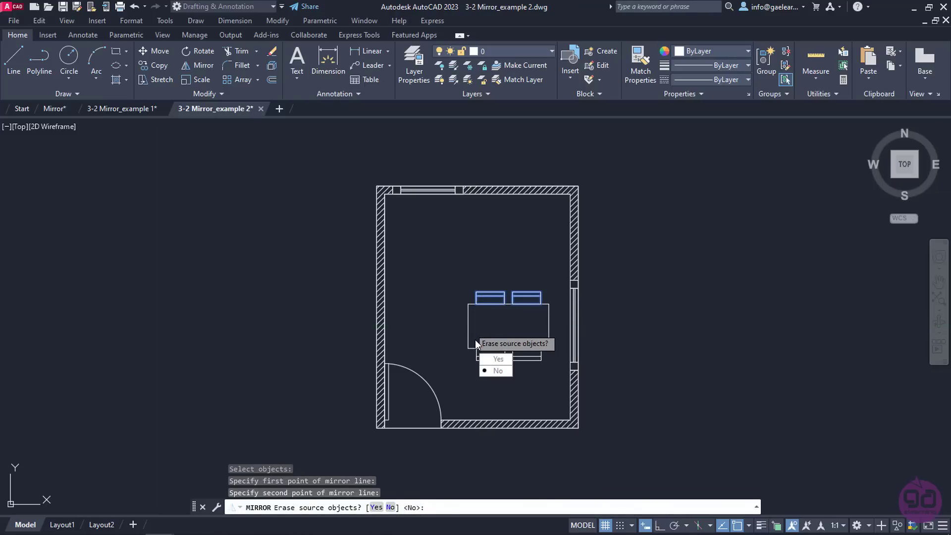
{"action": "left_click", "coordinate": [492, 370]}
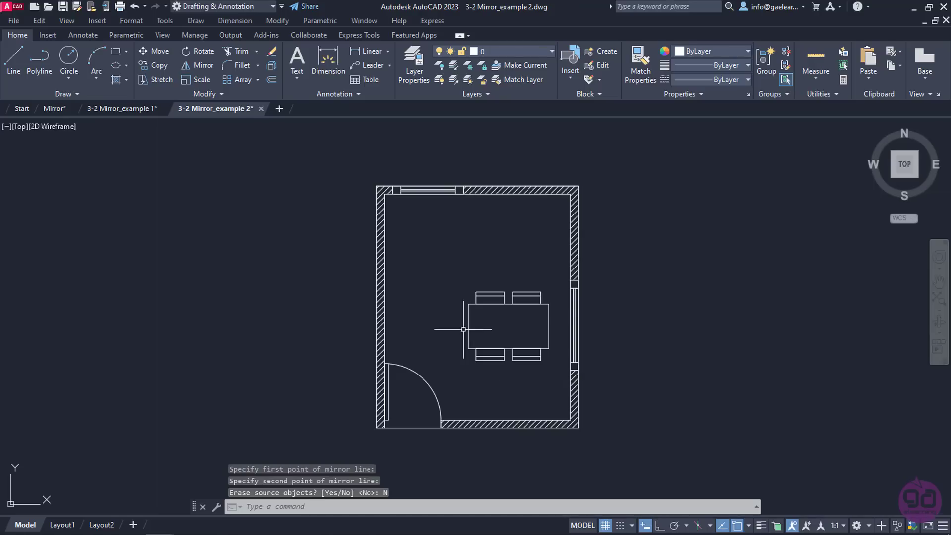